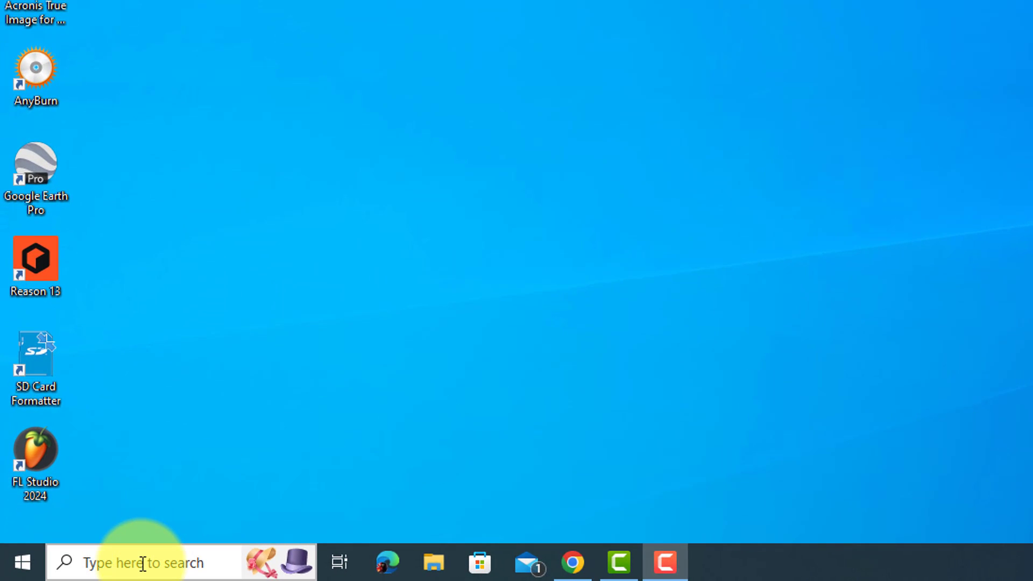
# - Search for 'command' and launch Command Prompt as administrator
pyautogui.click(142, 562)
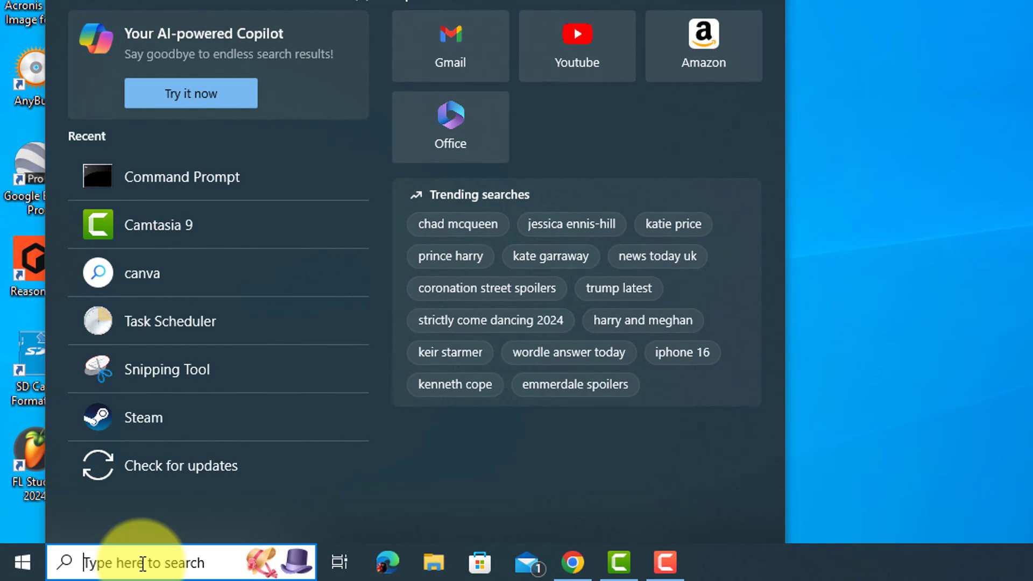
pyautogui.write('com')
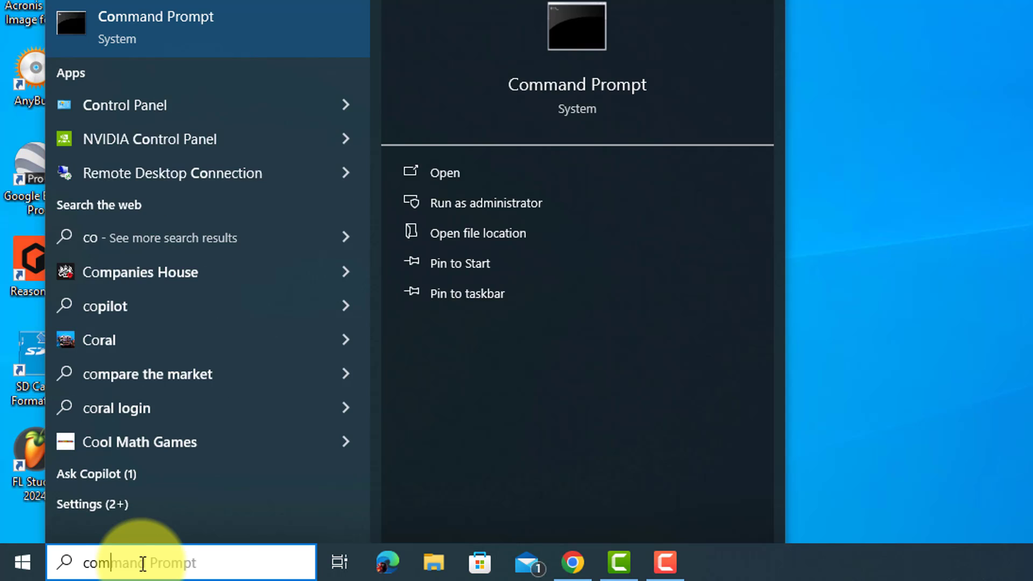
pyautogui.write('mand')
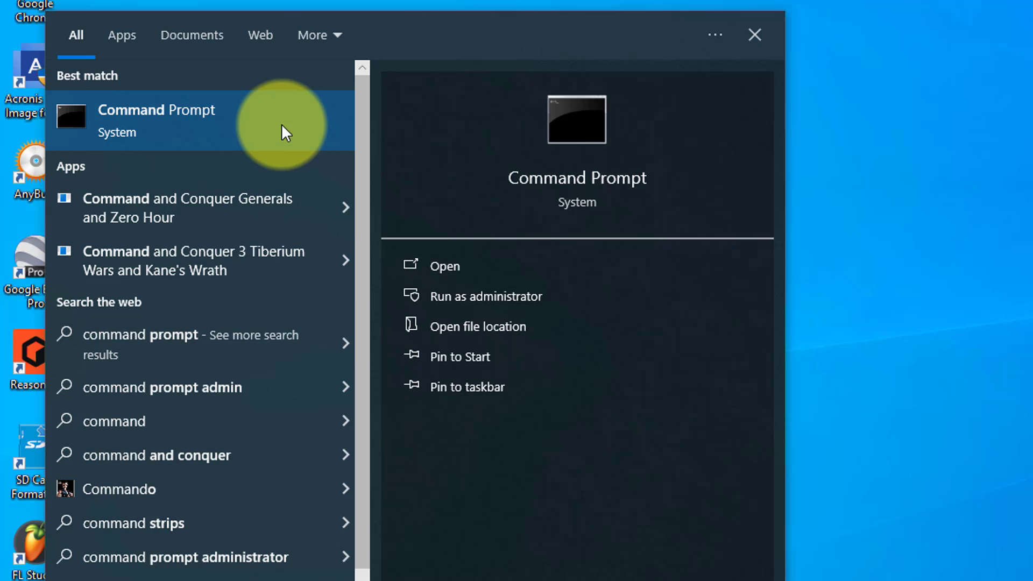
pyautogui.rightClick(282, 125)
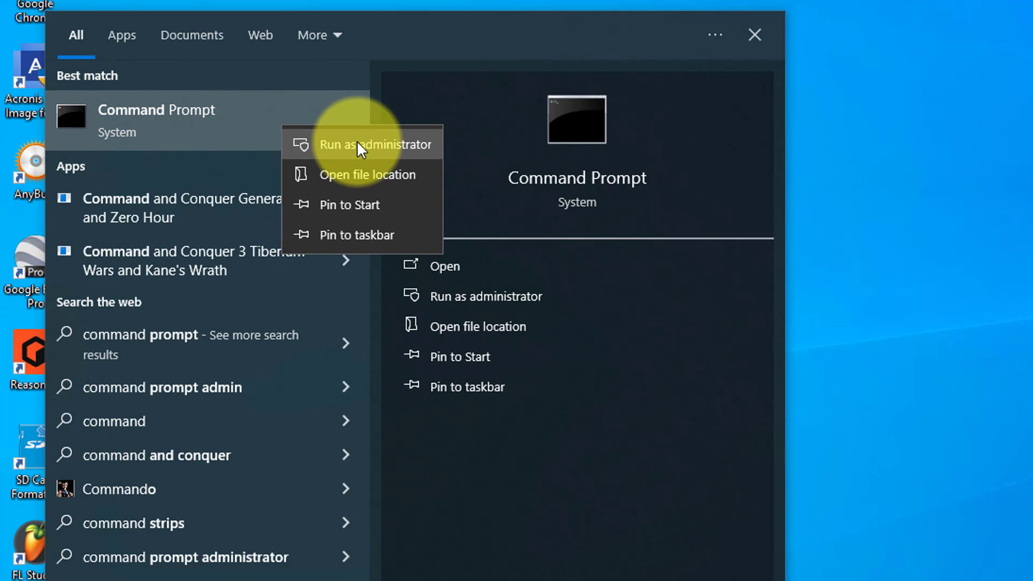
pyautogui.click(383, 144)
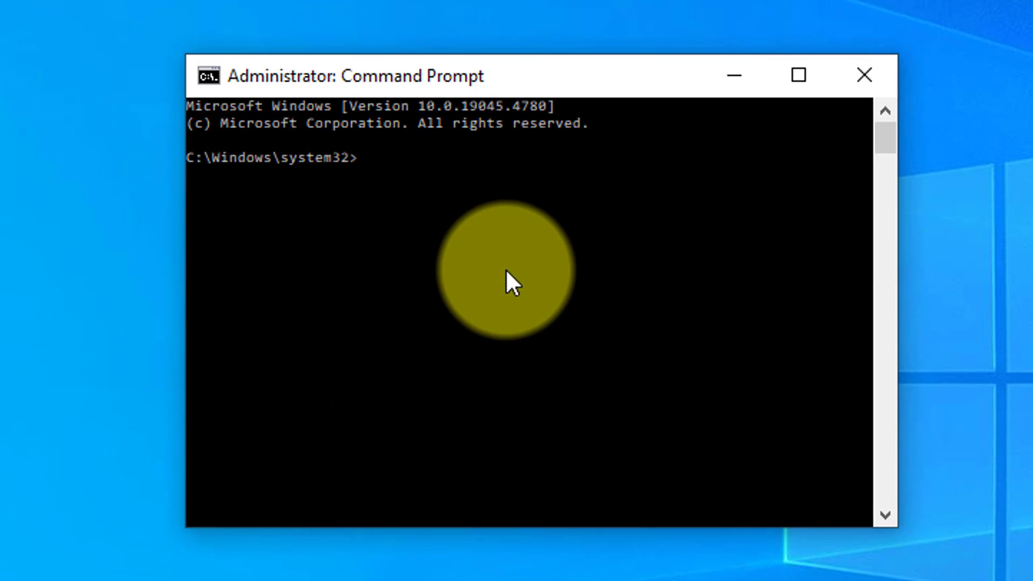
# - Run bcdedit /set {default} bootmenupolicy legacy to enable the F8 boot menu
pyautogui.click(418, 165)
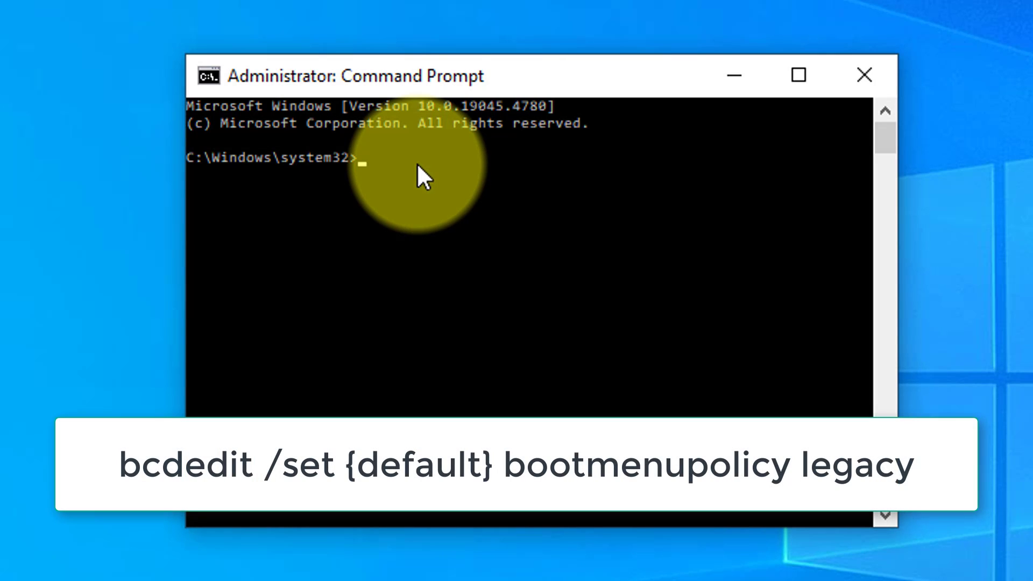
pyautogui.write('bcdedit /set {default} bootmenupolicy legacy')
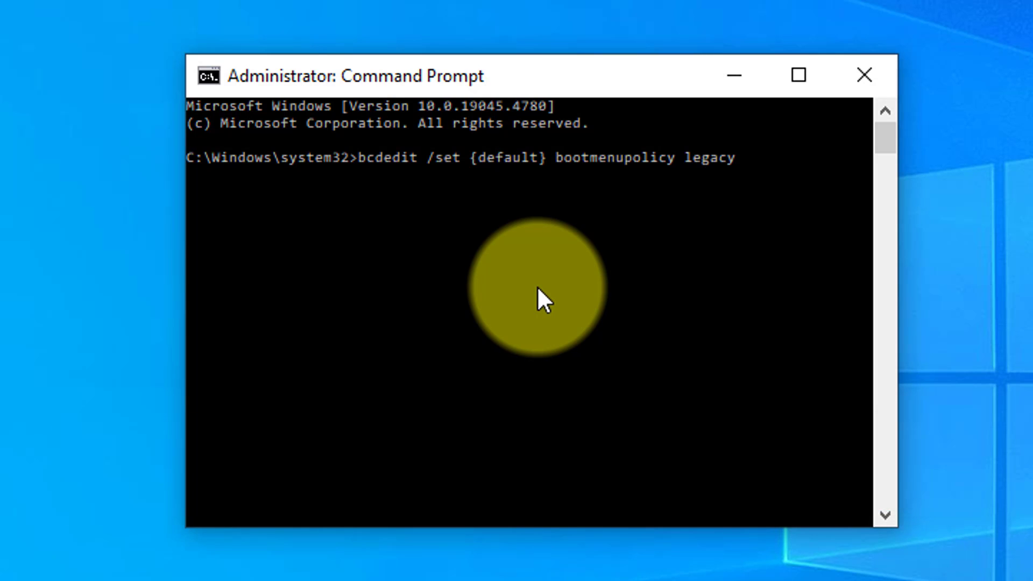
pyautogui.press('Return')
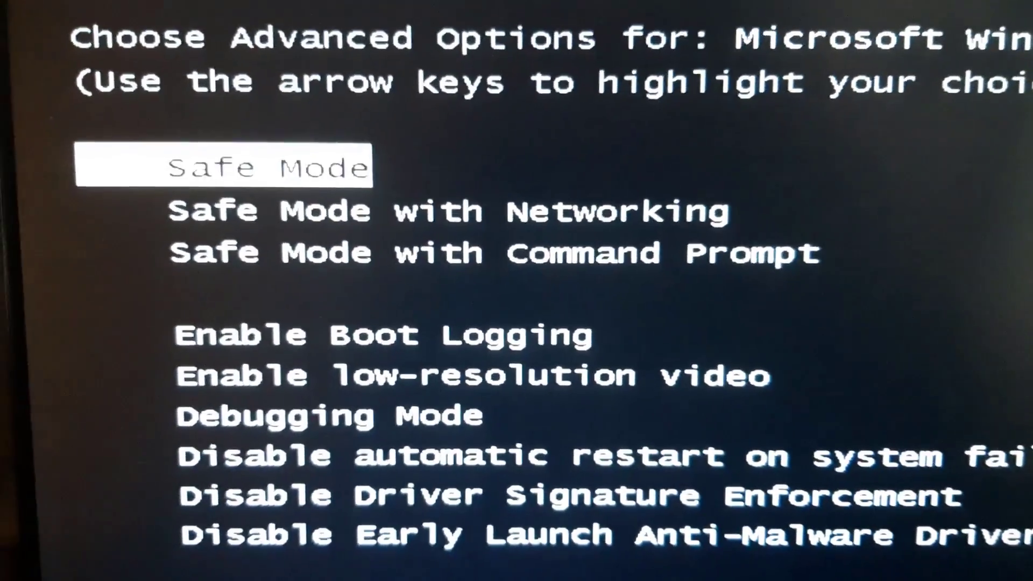
pyautogui.press('Down')
pyautogui.press('Down')
pyautogui.press('Down')
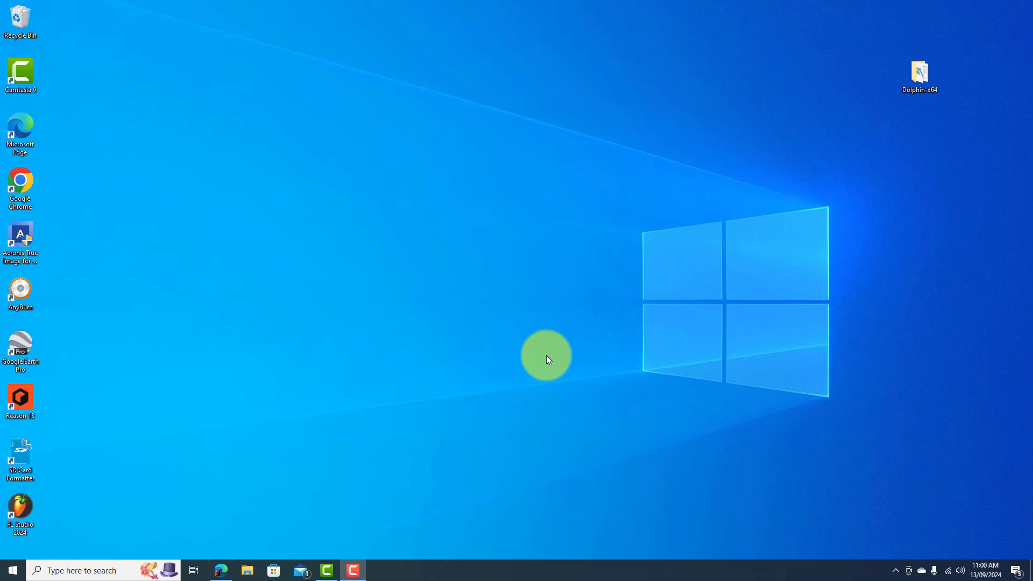
# - Search for 'comm', launch a second administrator Command Prompt and reposition its window
pyautogui.click(85, 570)
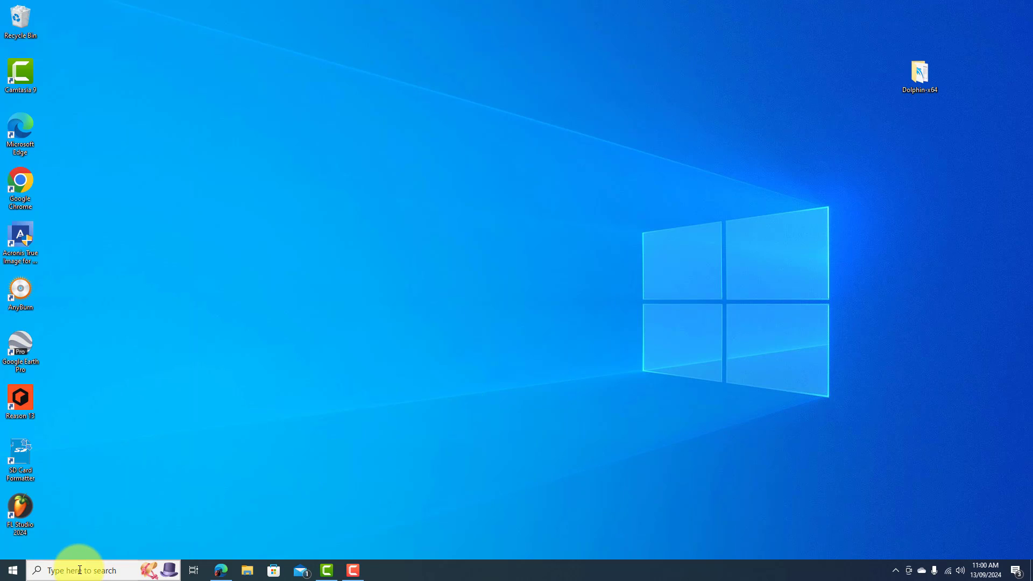
pyautogui.write('comm')
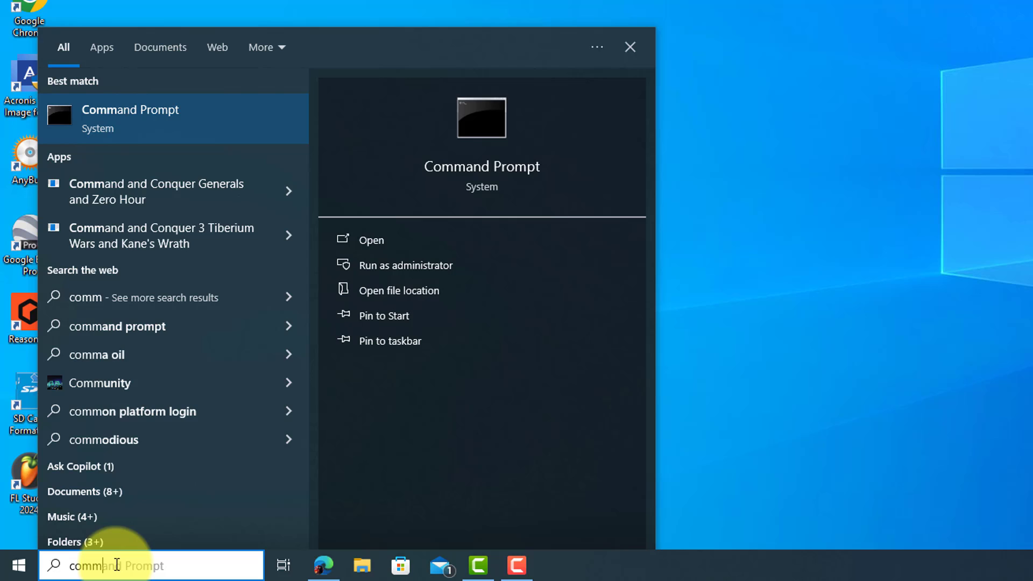
pyautogui.rightClick(171, 119)
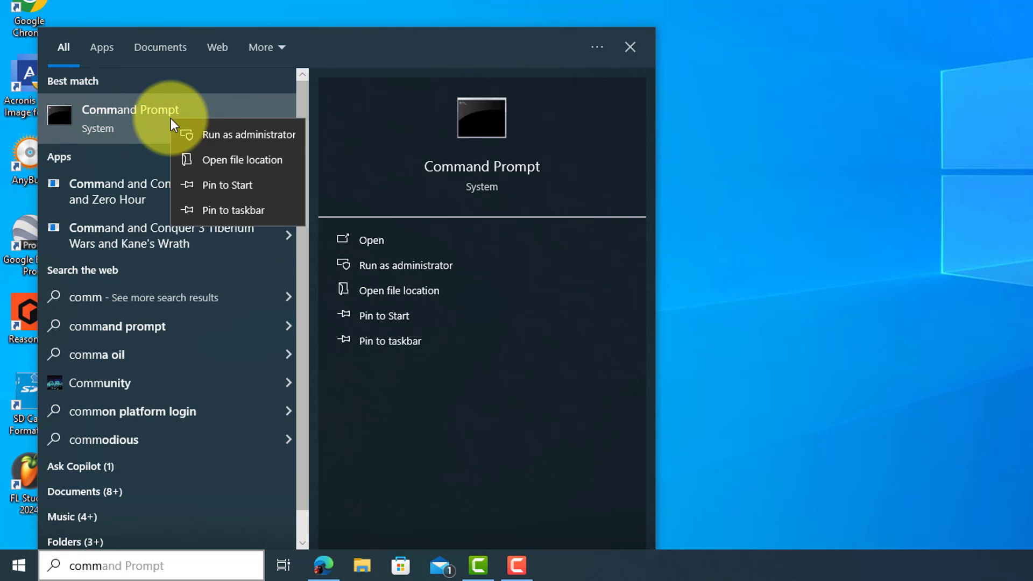
pyautogui.click(223, 129)
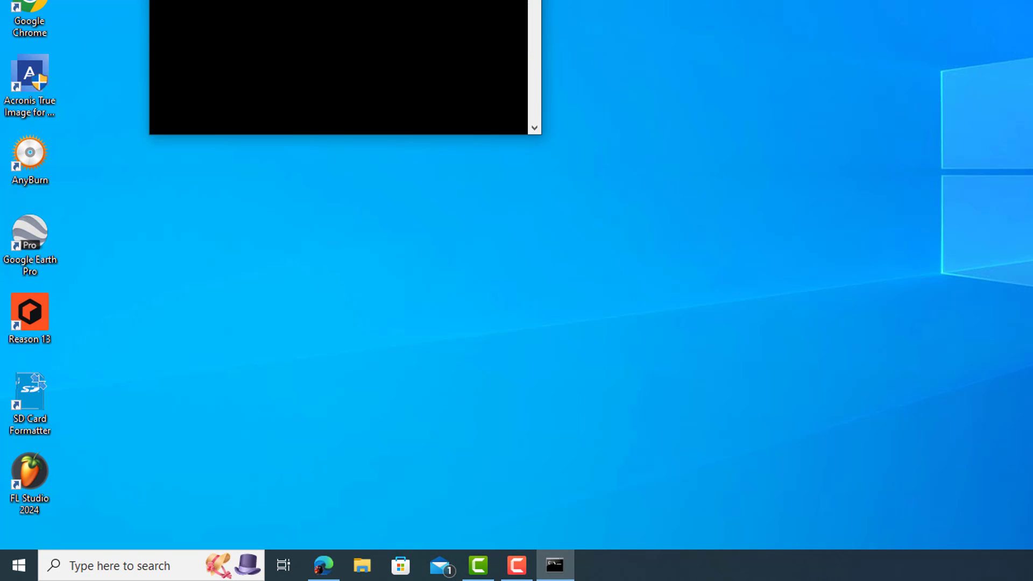
pyautogui.moveTo(396, 4); pyautogui.dragTo(819, 8)
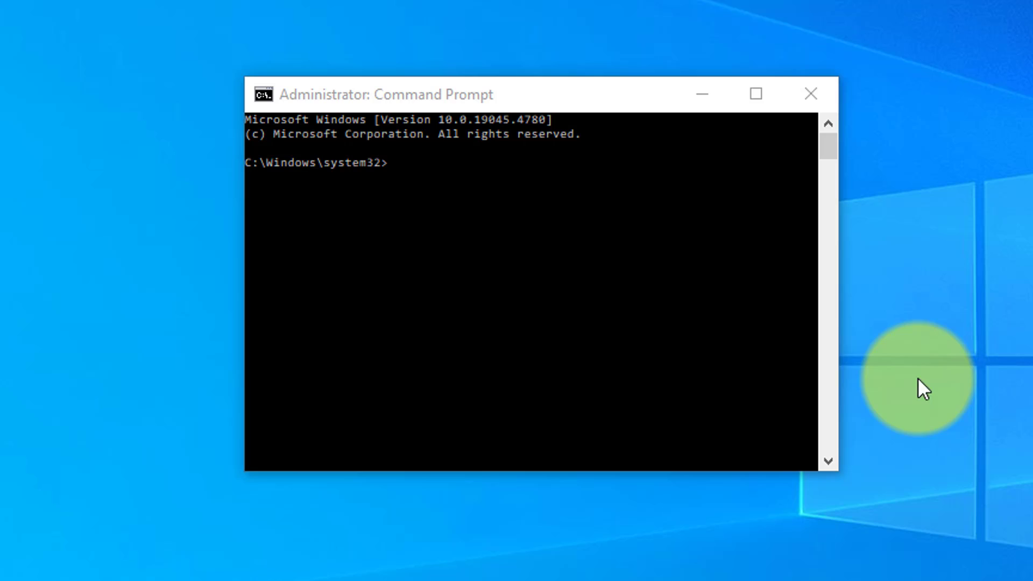
# - Run bcdedit /set {default} bootmenupolicy standard, then close Command Prompt
pyautogui.click(526, 166)
pyautogui.write('bcdedit /set {default} bootmenupolicy standard')
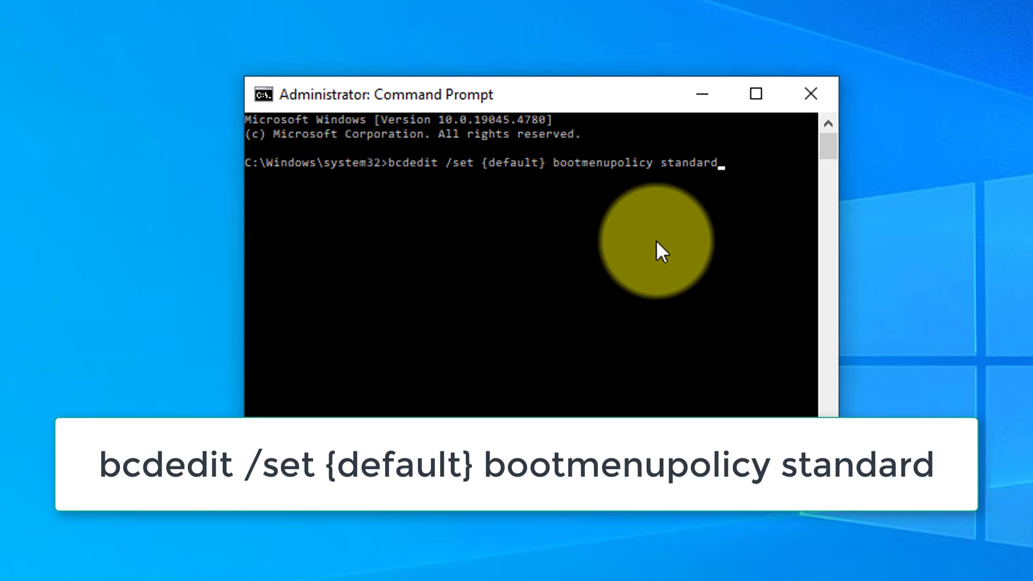
pyautogui.press('Return')
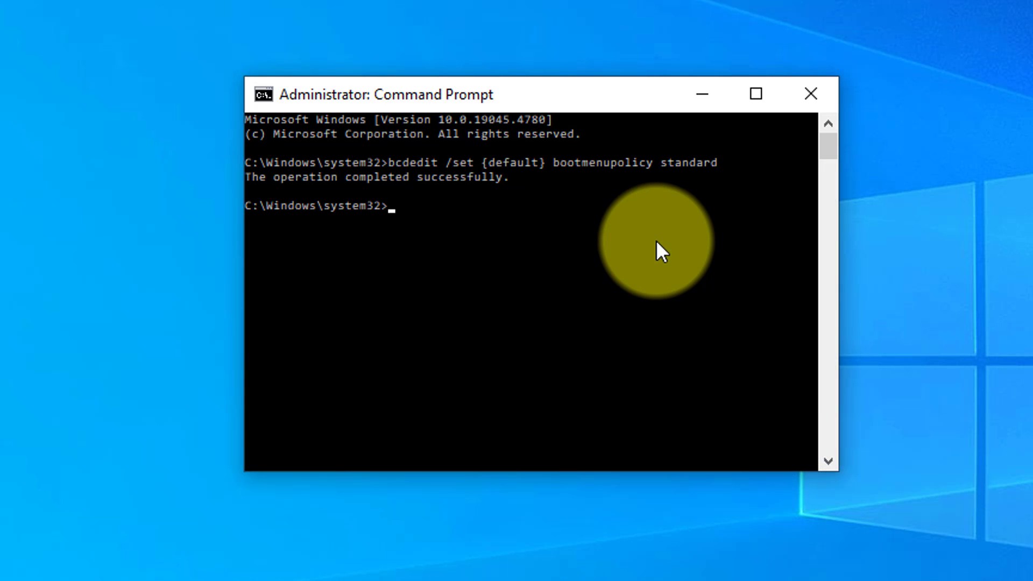
pyautogui.click(812, 94)
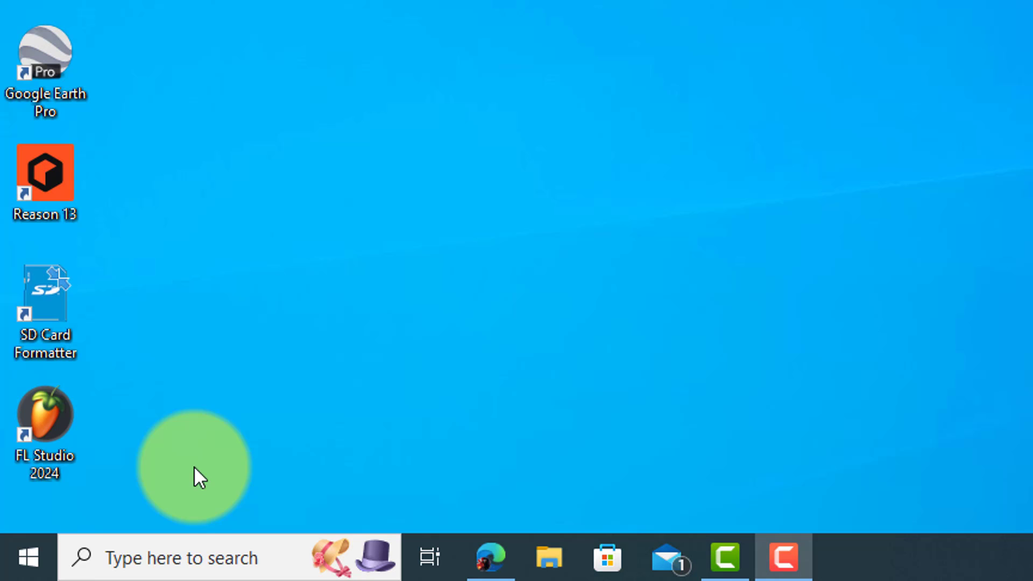
# - Search for 'notepad' and launch a blank Notepad document
pyautogui.click(150, 558)
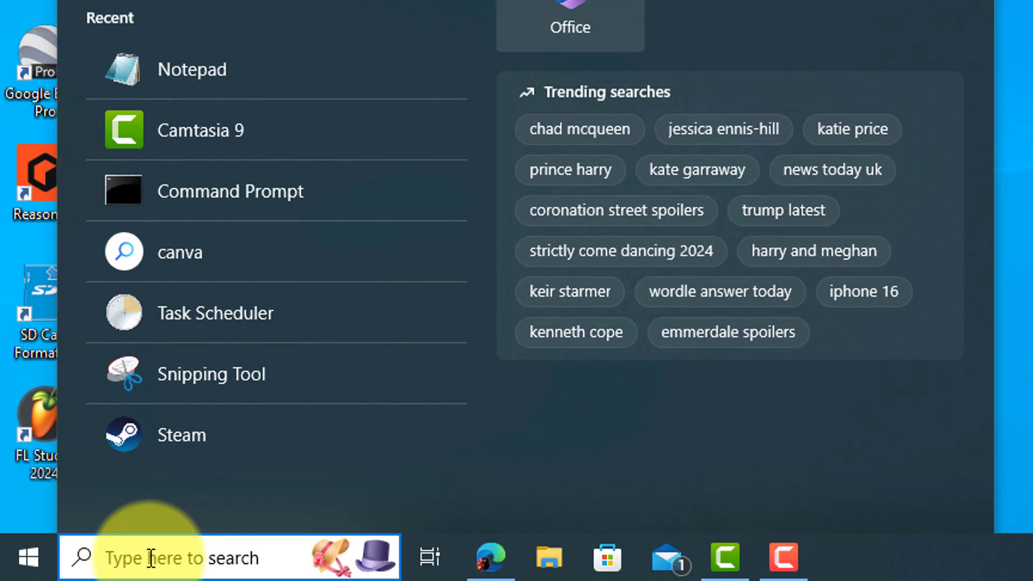
pyautogui.write('notepad')
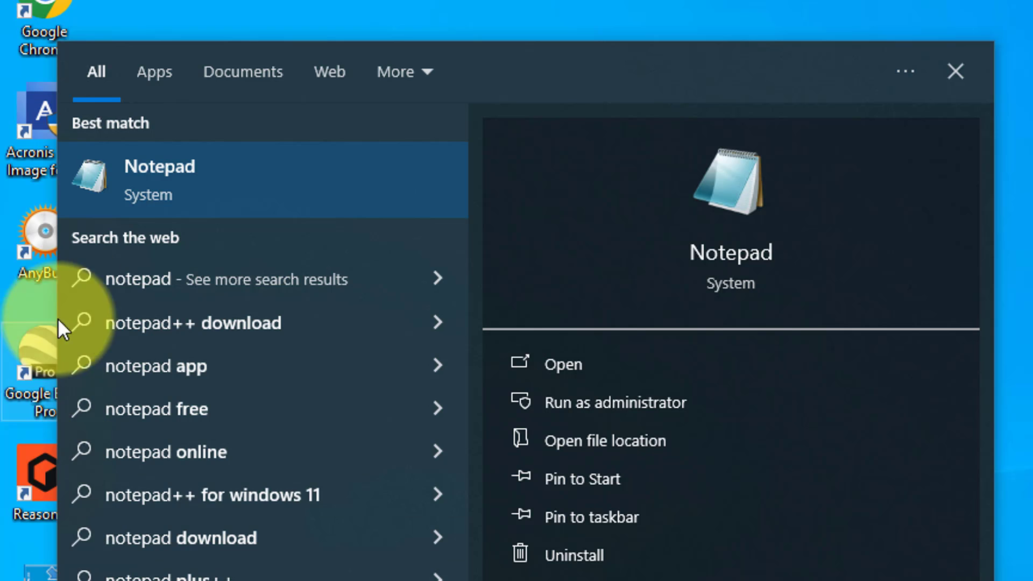
pyautogui.click(148, 190)
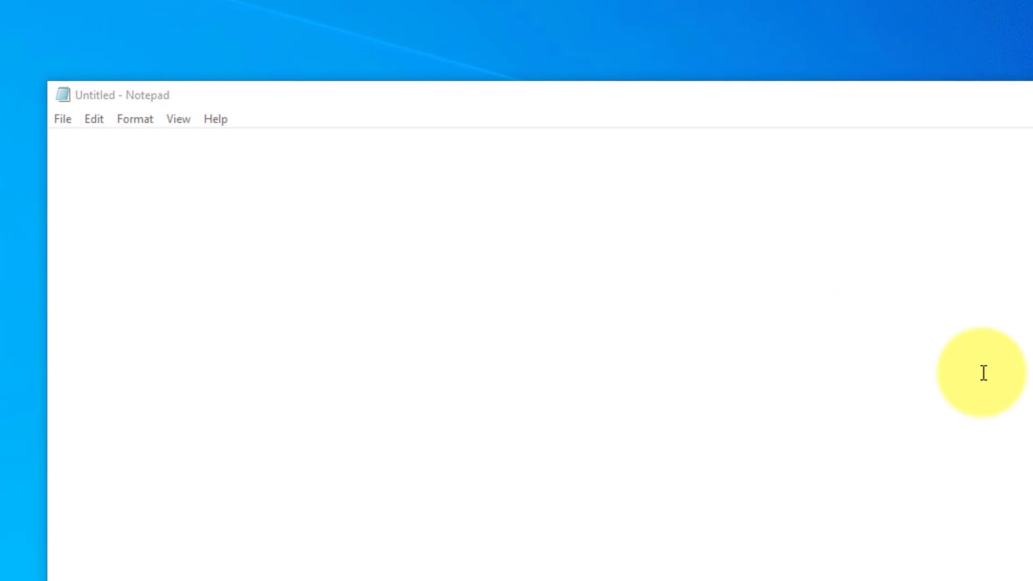
pyautogui.write('@echo off bcdedit /set {default} bootmenupolicy legacy pause')
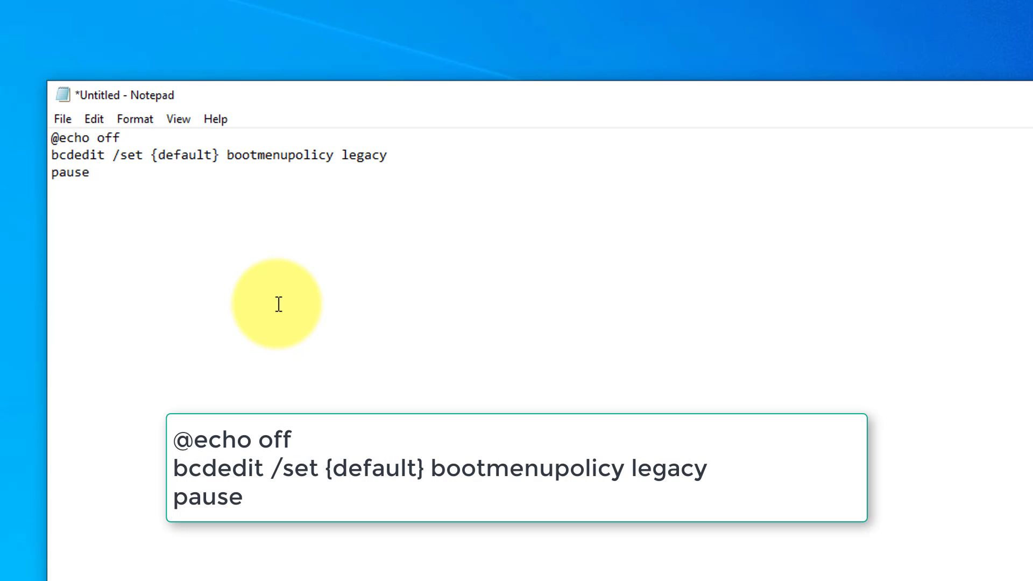
pyautogui.click(64, 121)
pyautogui.click(100, 224)
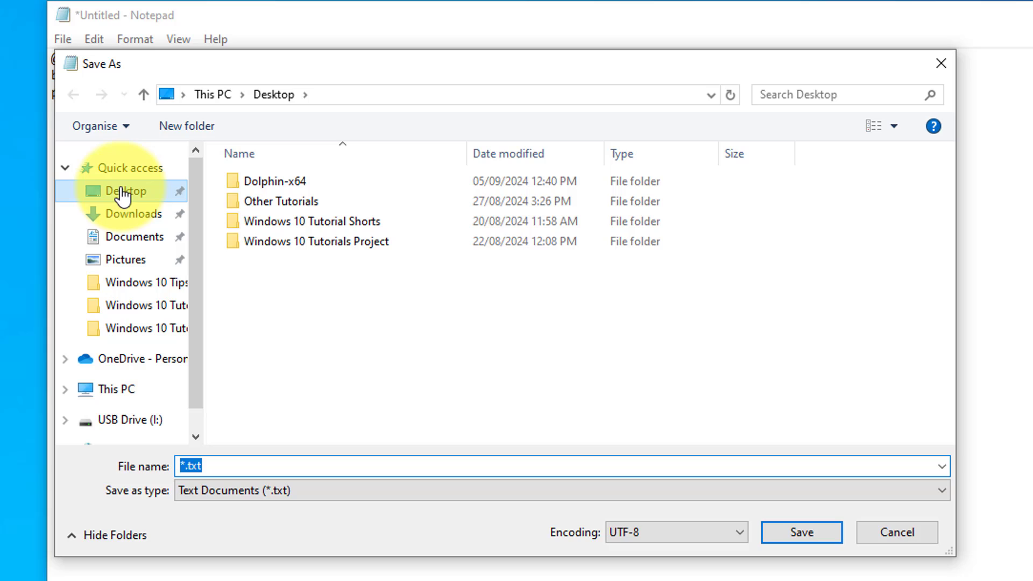
# - Target the Desktop and name the file EnableF8SafeMode.bat
pyautogui.click(121, 192)
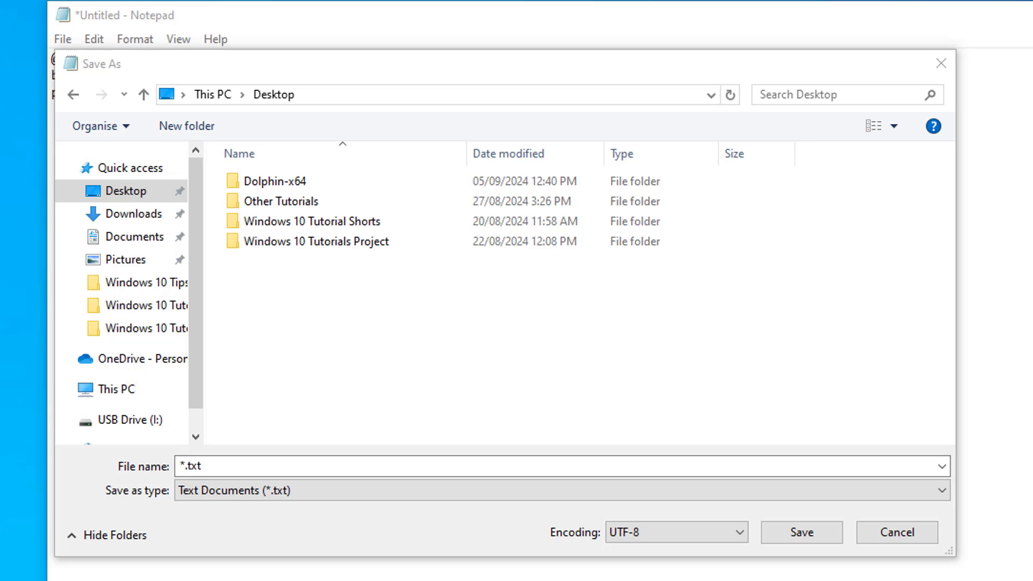
pyautogui.click(253, 466)
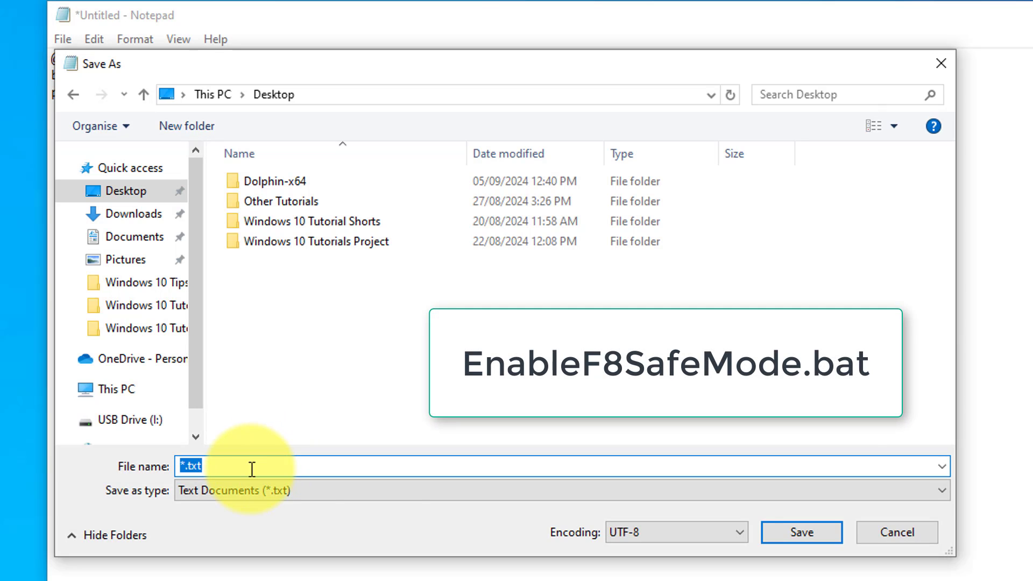
pyautogui.write('EnableF8SafeMode.bat')
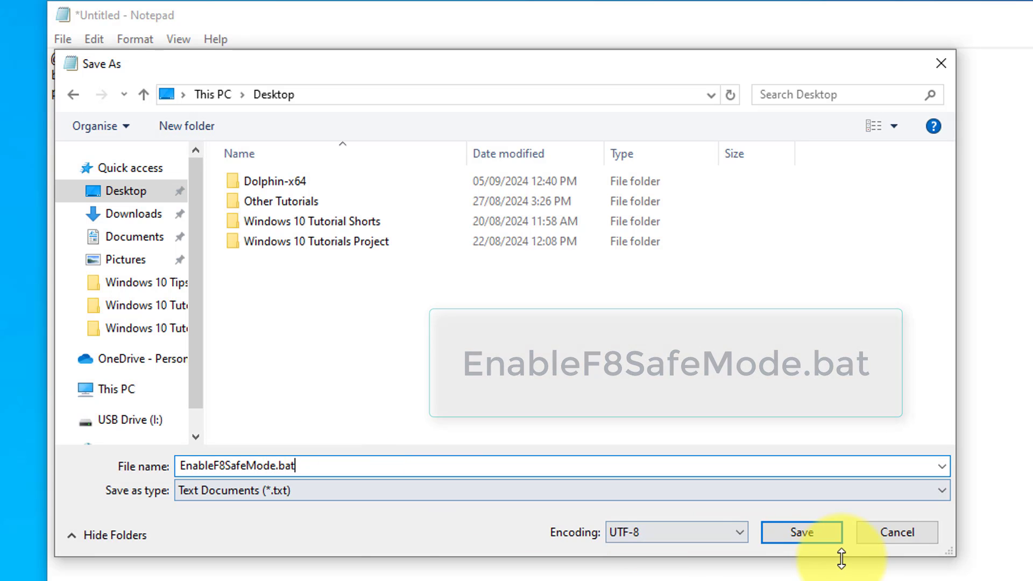
# - Save EnableF8SafeMode.bat, then replace the script text with the bootmenupolicy standard version
pyautogui.click(815, 539)
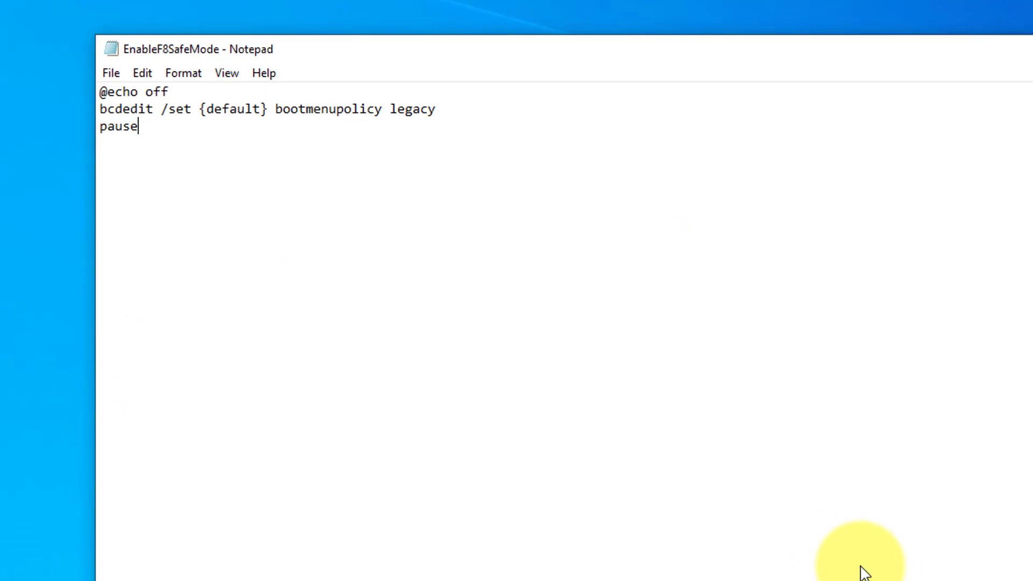
pyautogui.click(96, 64)
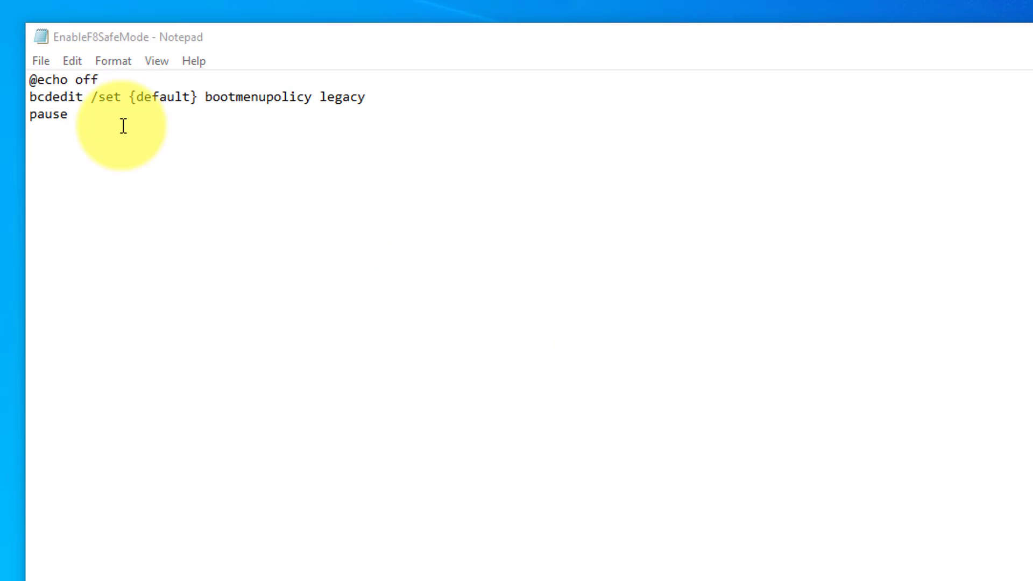
pyautogui.moveTo(90, 115); pyautogui.dragTo(26, 67)
pyautogui.write('@echo off bcdedit /set {default} bootmenupolicy standard pause')
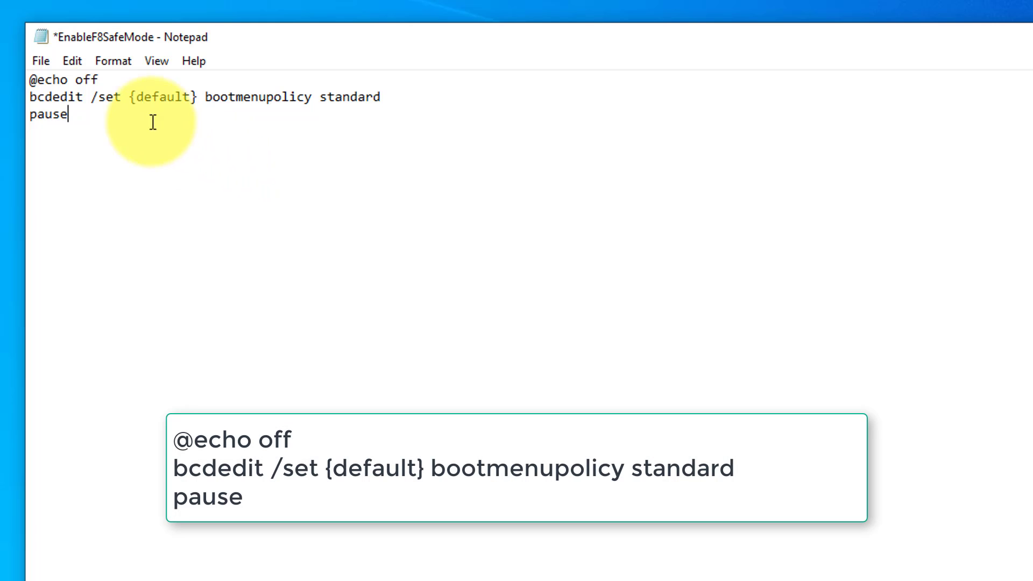
# - Start Save As for the standard-policy script
pyautogui.click(40, 61)
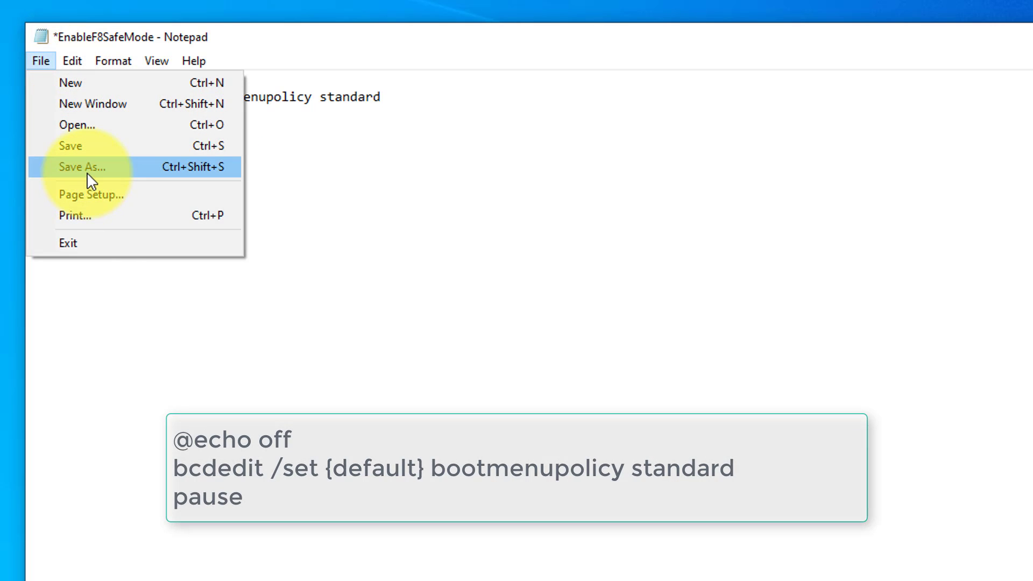
pyautogui.click(86, 167)
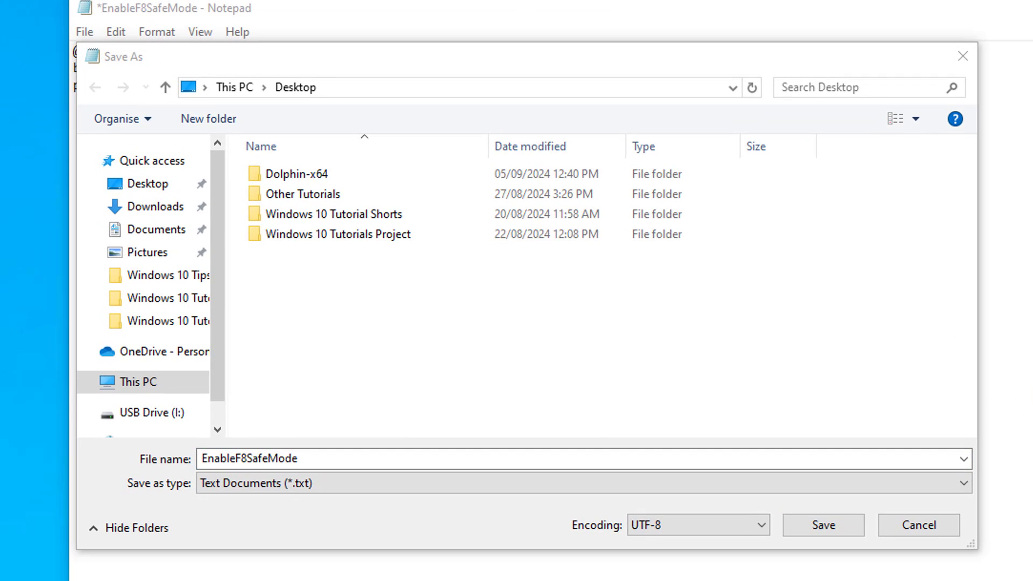
# - Save the script to the Desktop as DisableF8SafeMode.bat and close Notepad
pyautogui.click(371, 463)
pyautogui.moveTo(372, 462); pyautogui.dragTo(231, 452)
pyautogui.write('DisableF8SafeMode.bat')
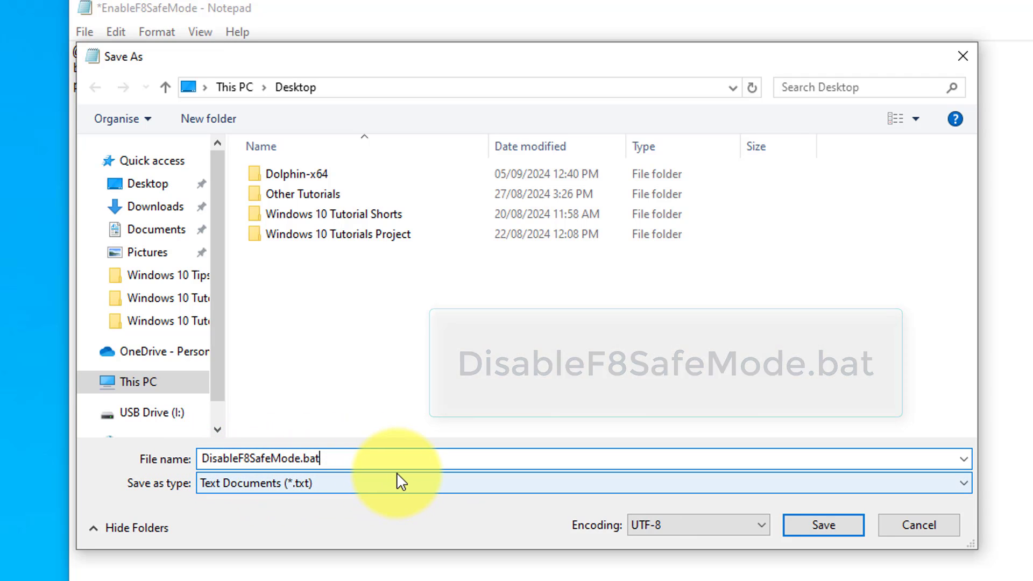
pyautogui.click(831, 530)
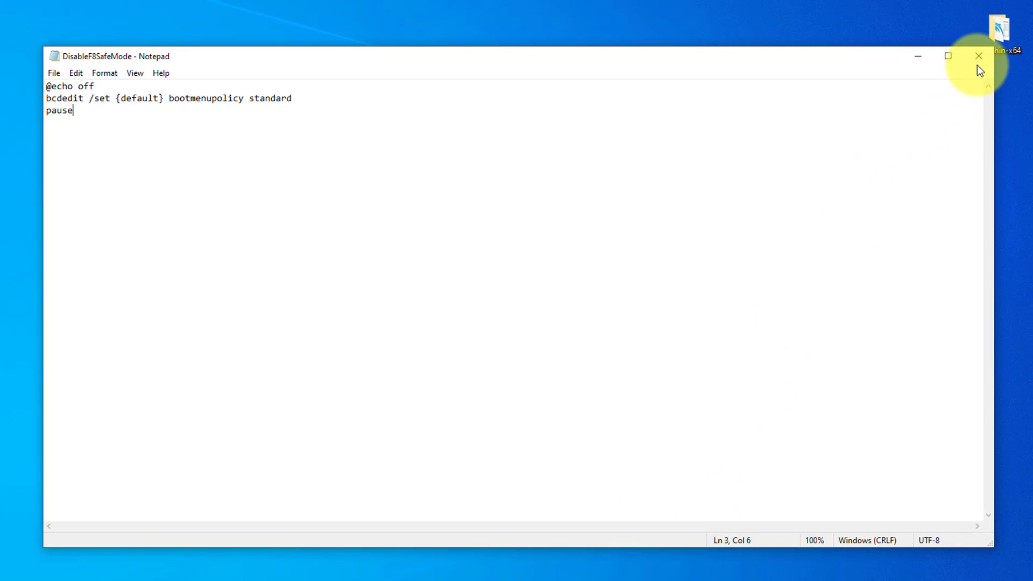
pyautogui.click(979, 57)
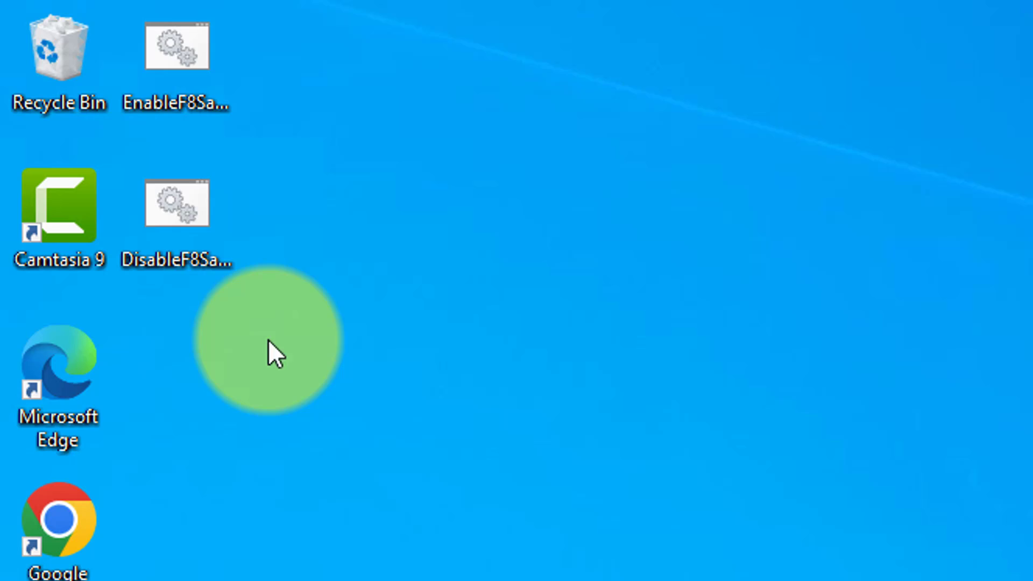
# - Run EnableF8SafeMode.bat from the desktop as administrator and view the success message
pyautogui.click(162, 201)
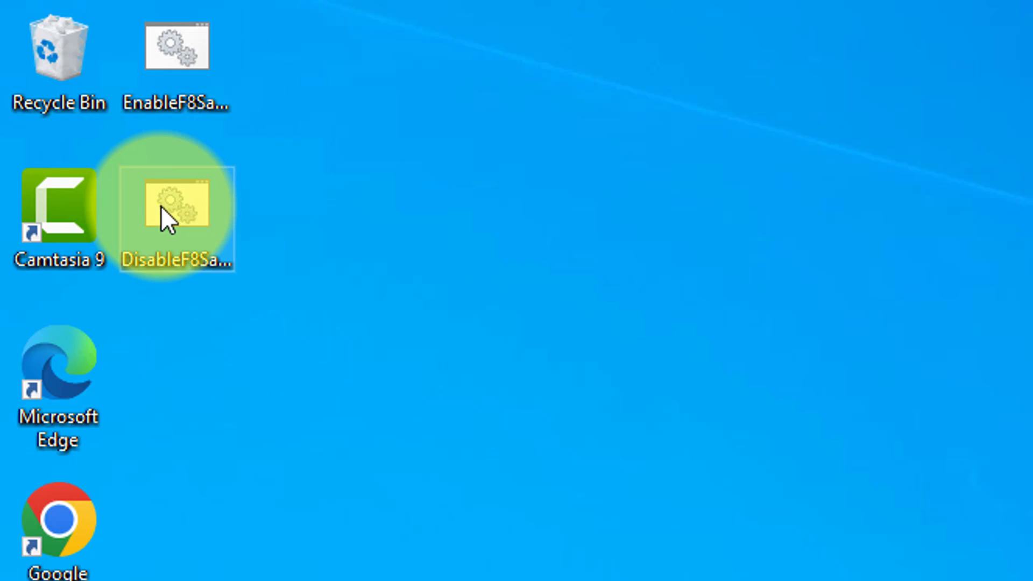
pyautogui.click(189, 88)
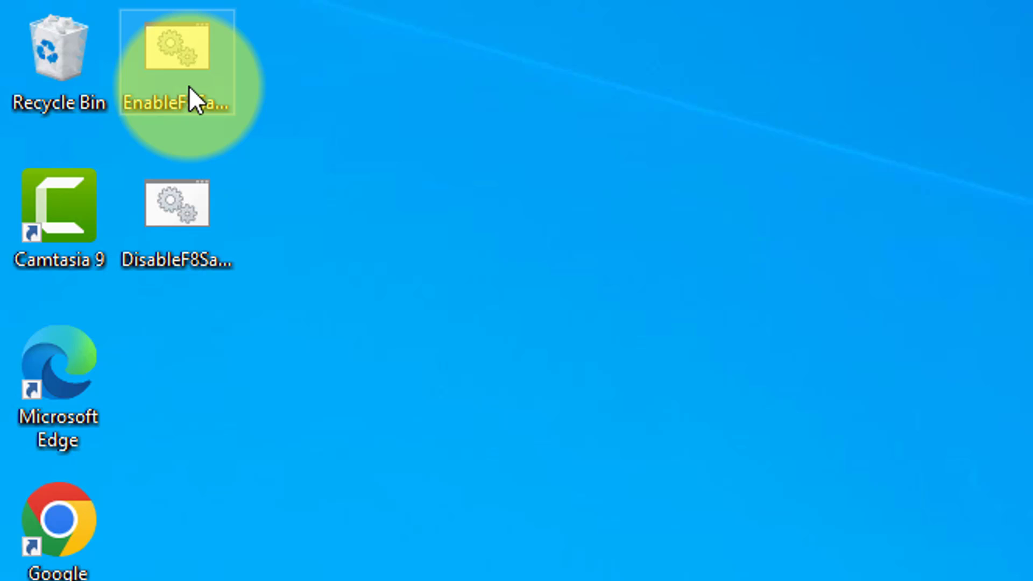
pyautogui.click(191, 86)
pyautogui.rightClick(191, 86)
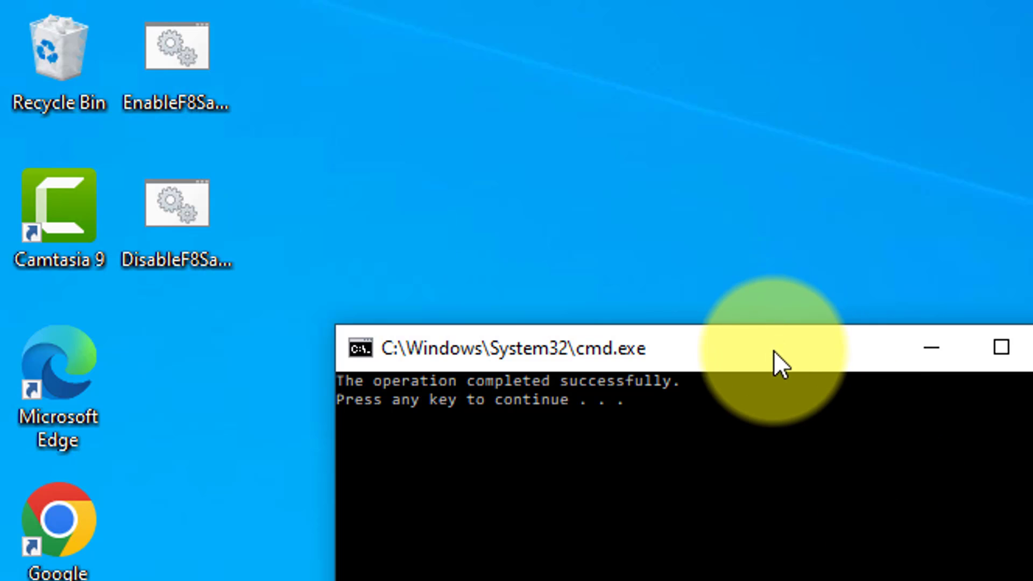
pyautogui.moveTo(780, 362); pyautogui.dragTo(968, 409)
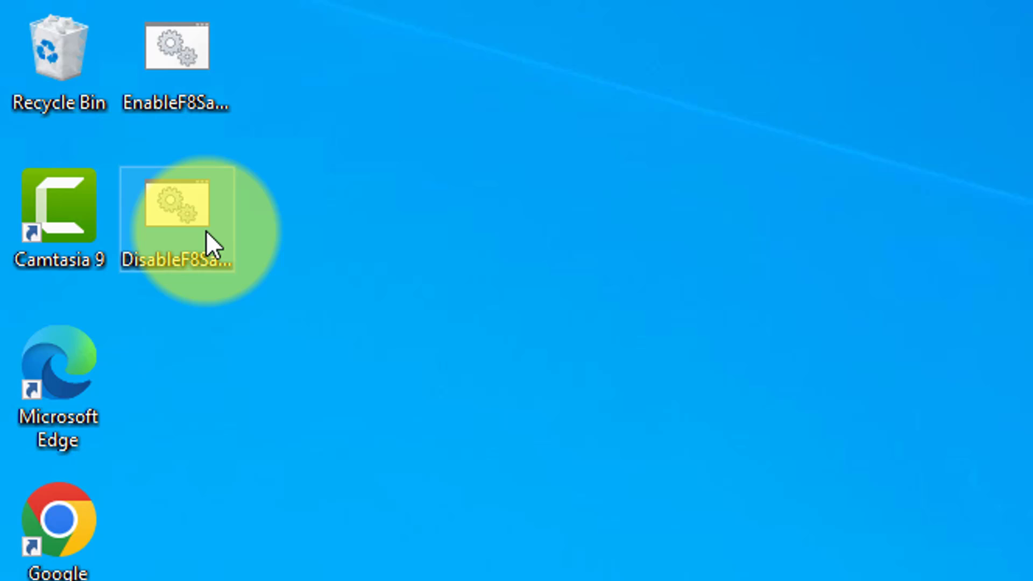
# - Run DisableF8SafeMode.bat as administrator and dismiss its console after it reports success
pyautogui.click(206, 231)
pyautogui.rightClick(206, 231)
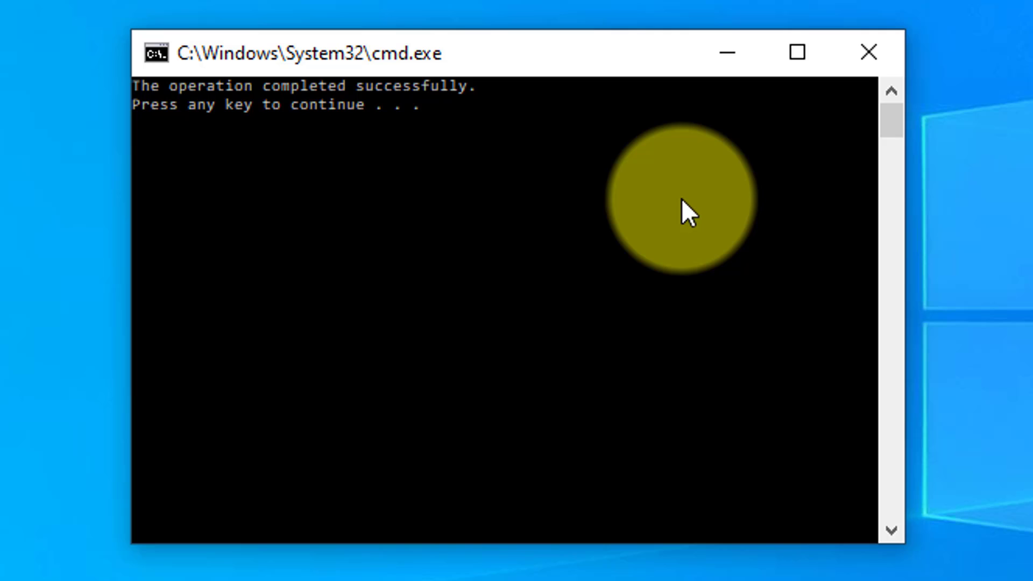
pyautogui.press('Return')
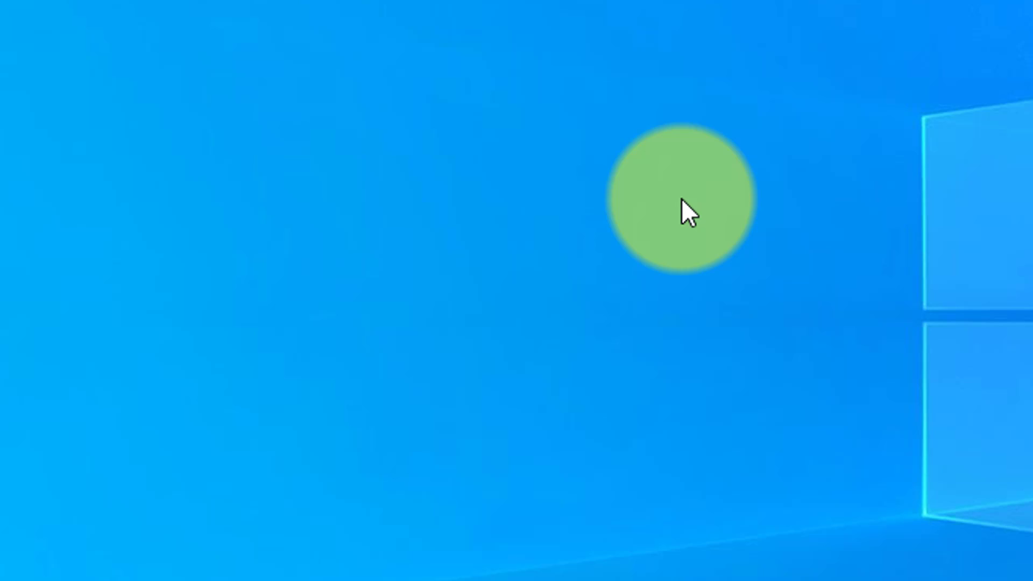